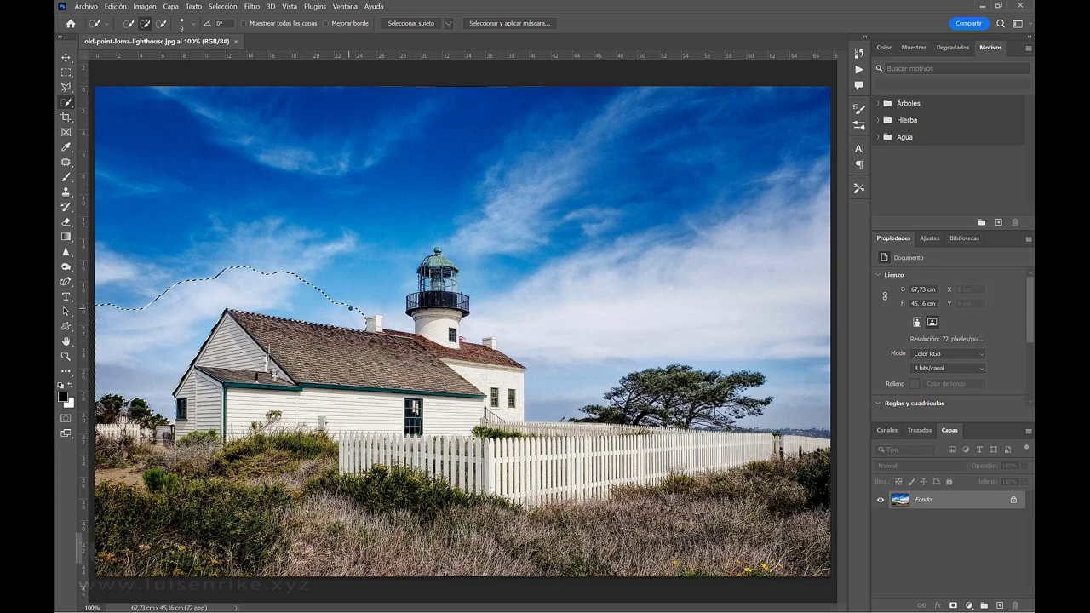
# Step: Extend the quick selection across the whole sky and subtract the areas that spill onto the lighthouse, chimney and roof edges
pyautogui.moveTo(350, 308); pyautogui.dragTo(397, 311)
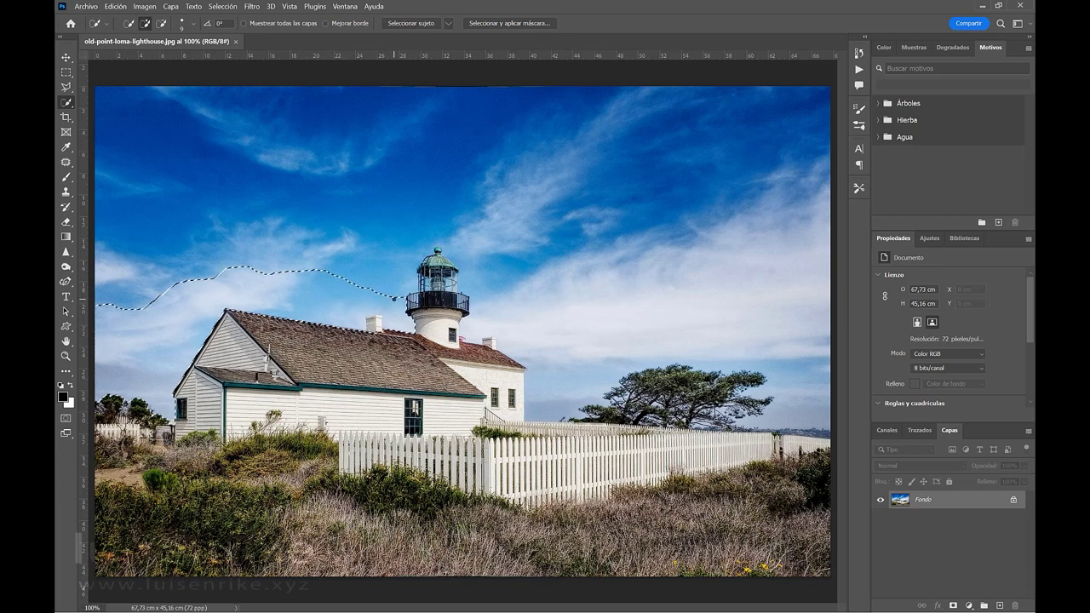
pyautogui.moveTo(397, 298)
pyautogui.mouseDown()
pyautogui.moveTo(421, 235)
pyautogui.moveTo(432, 244)
pyautogui.moveTo(453, 235)
pyautogui.moveTo(478, 251)
pyautogui.moveTo(462, 270)
pyautogui.moveTo(470, 256)
pyautogui.moveTo(466, 288)
pyautogui.moveTo(479, 304)
pyautogui.moveTo(471, 333)
pyautogui.moveTo(516, 343)
pyautogui.mouseUp()
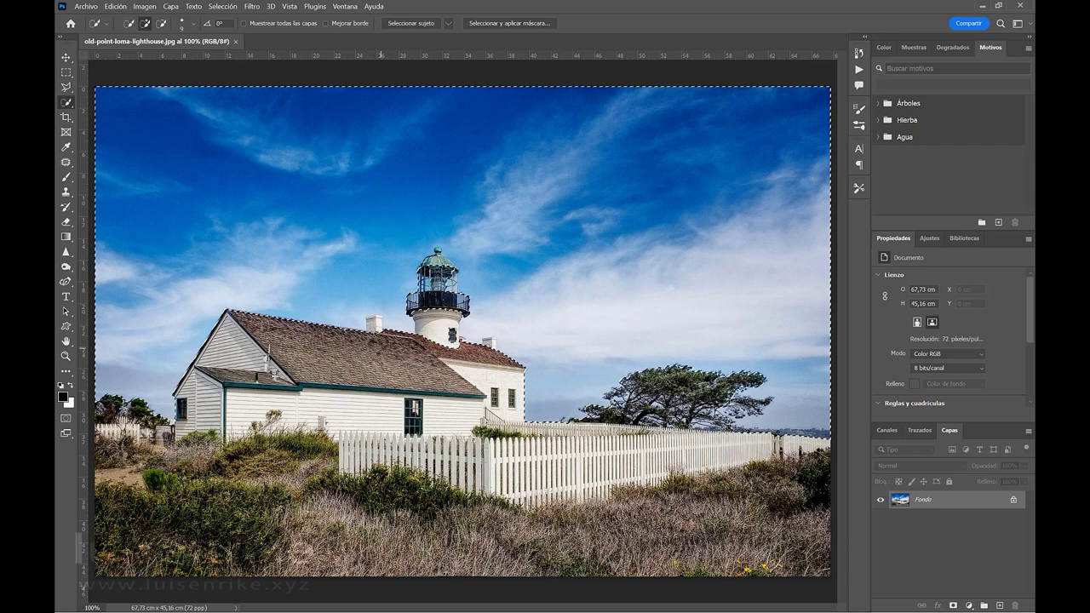
pyautogui.press('alt')
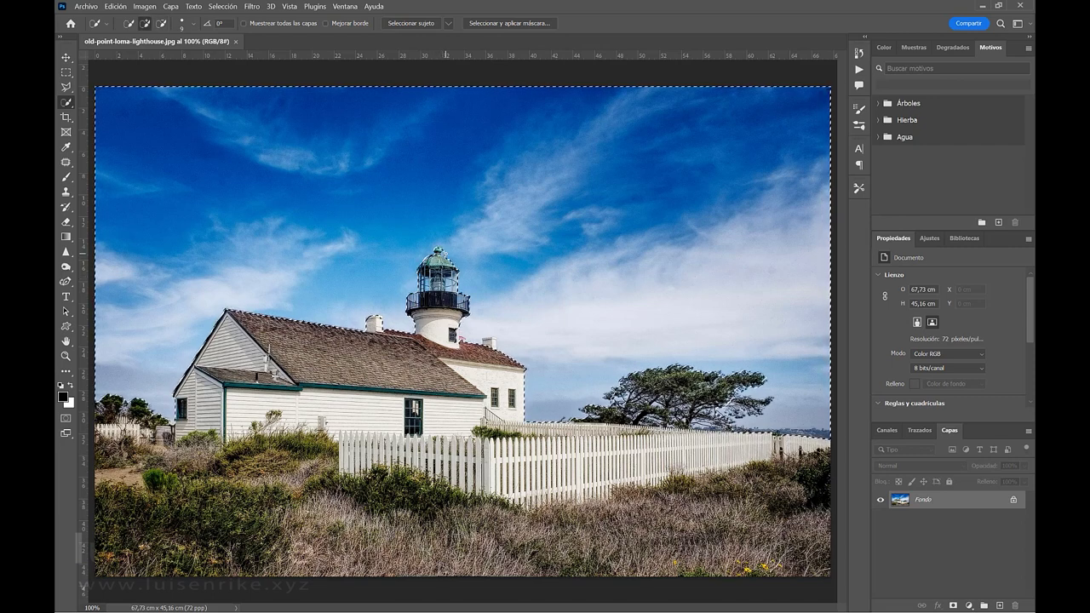
pyautogui.scroll(1, 436, 262)
pyautogui.scroll(2, 443, 269)
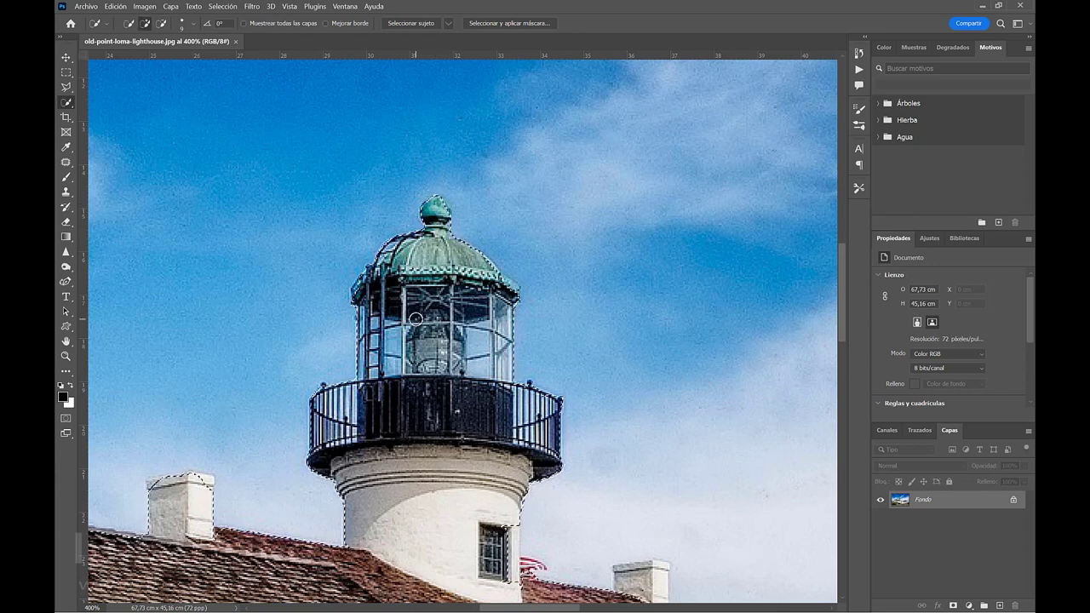
pyautogui.scroll(-5, 415, 320)
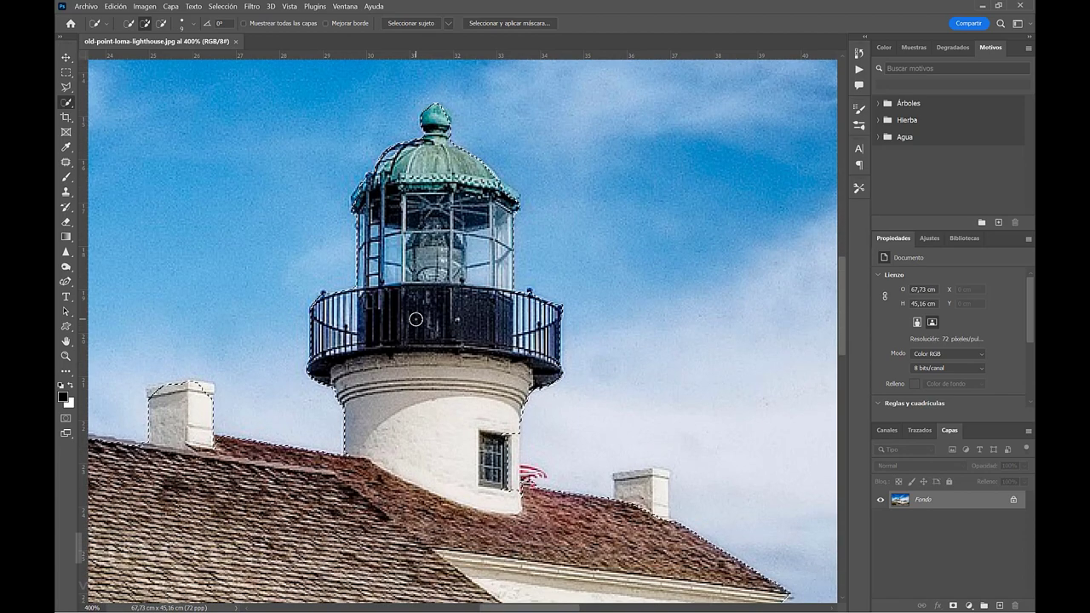
pyautogui.scroll(-3, 416, 320)
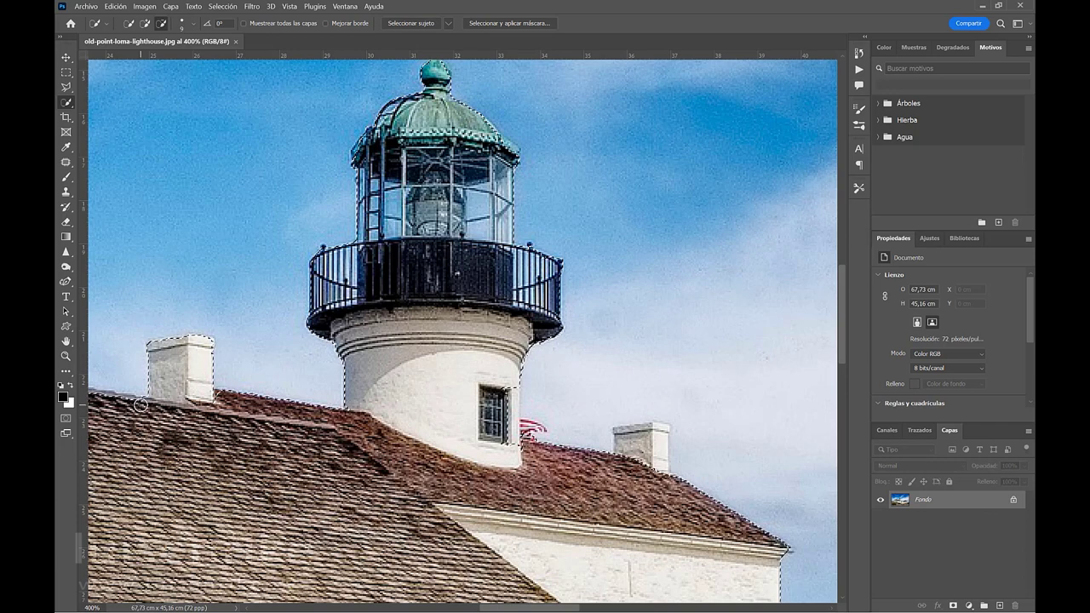
pyautogui.press('alt')
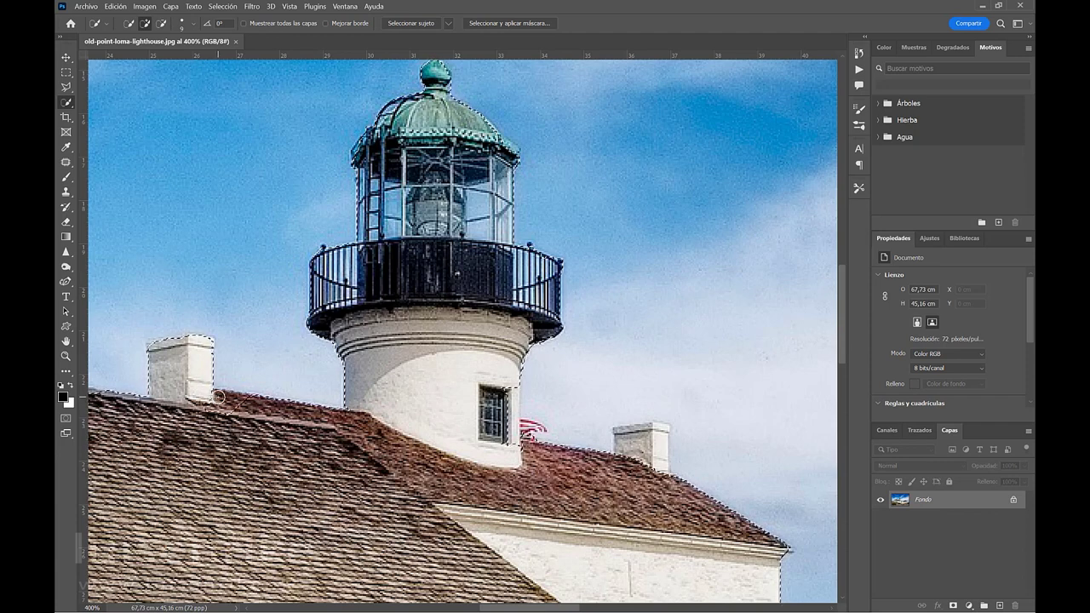
pyautogui.press('alt')
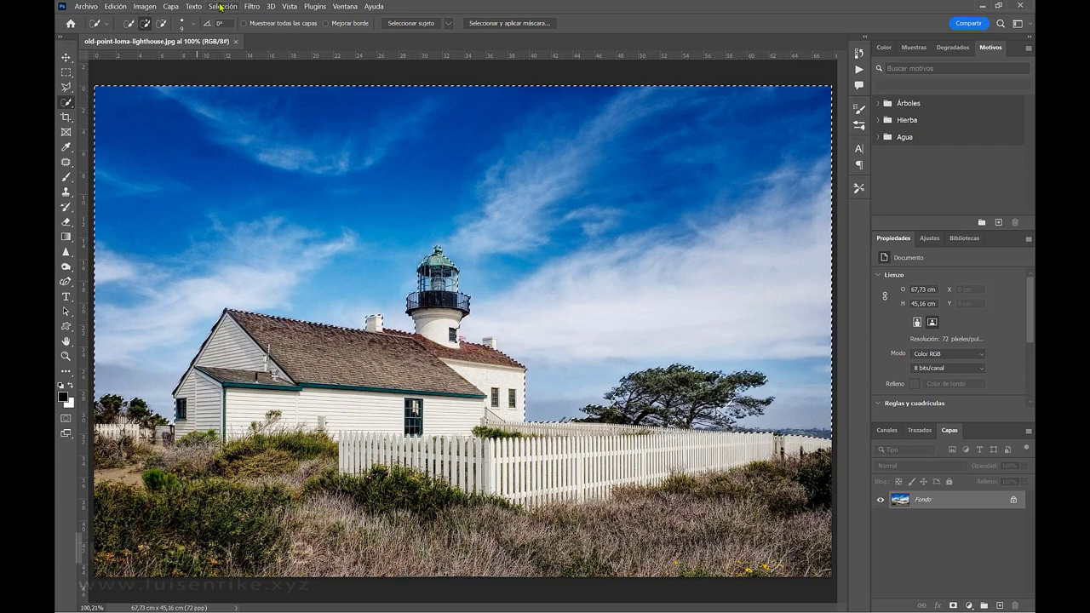
# Step: Save the sky selection as a new channel named cielo and deselect it
pyautogui.click(223, 7)
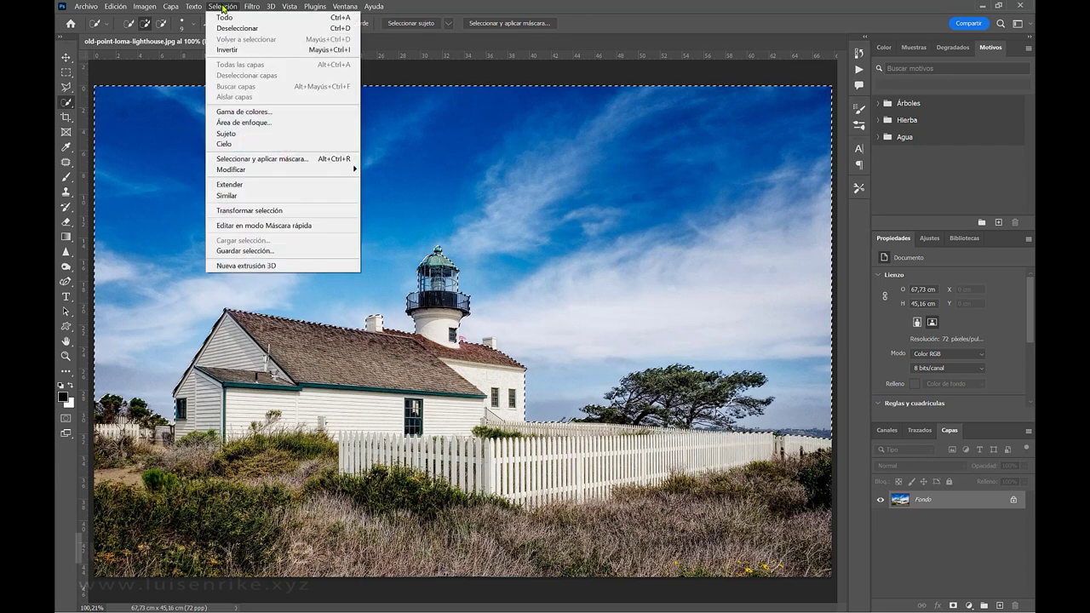
pyautogui.click(267, 252)
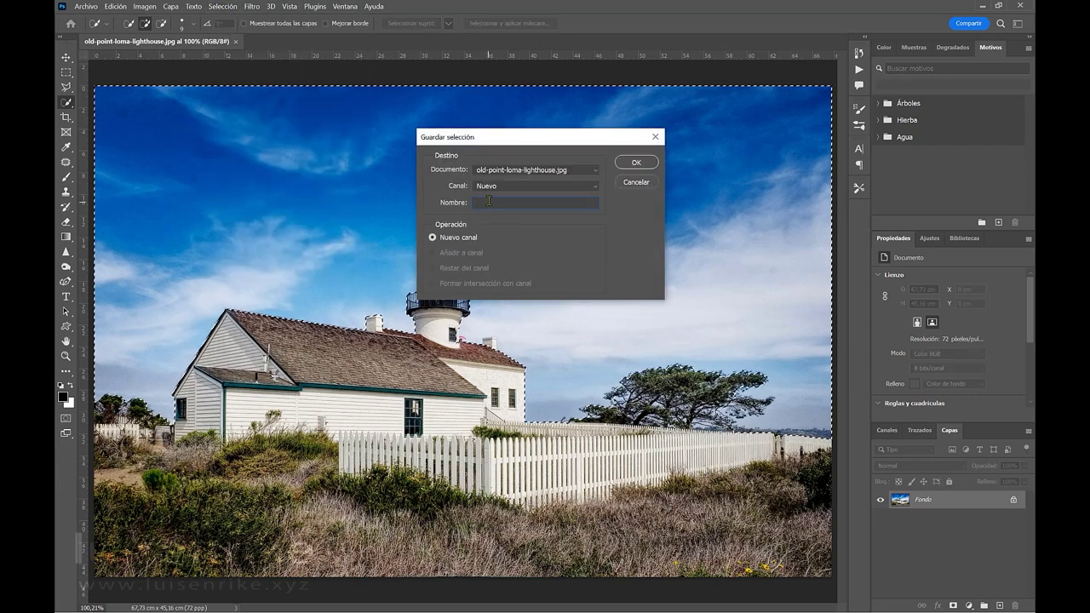
pyautogui.write('cie')
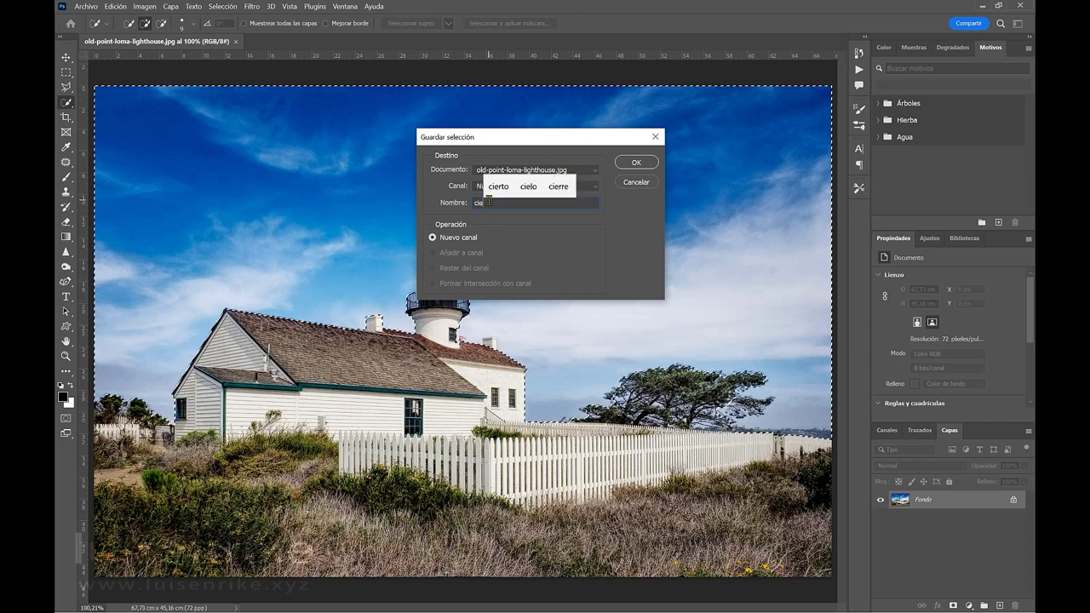
pyautogui.write('lo')
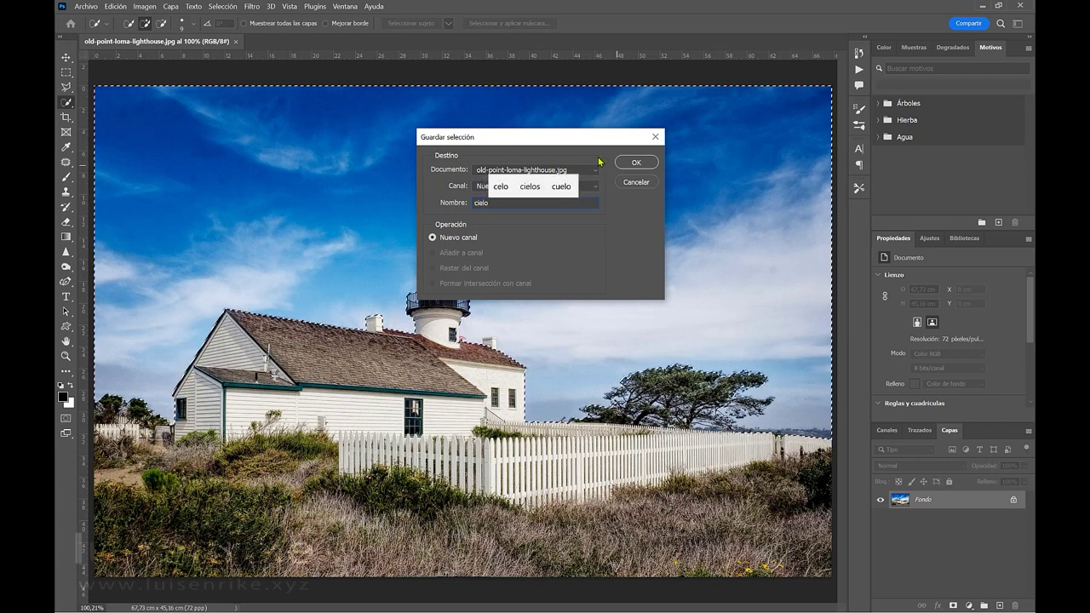
pyautogui.click(628, 162)
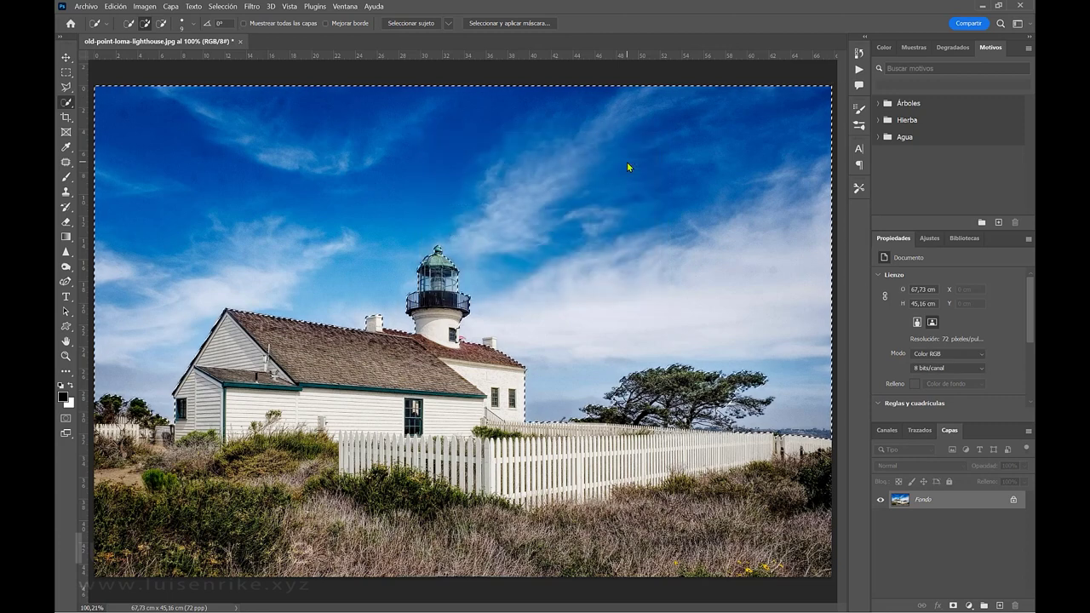
pyautogui.hotkey('ctrl', 'd')
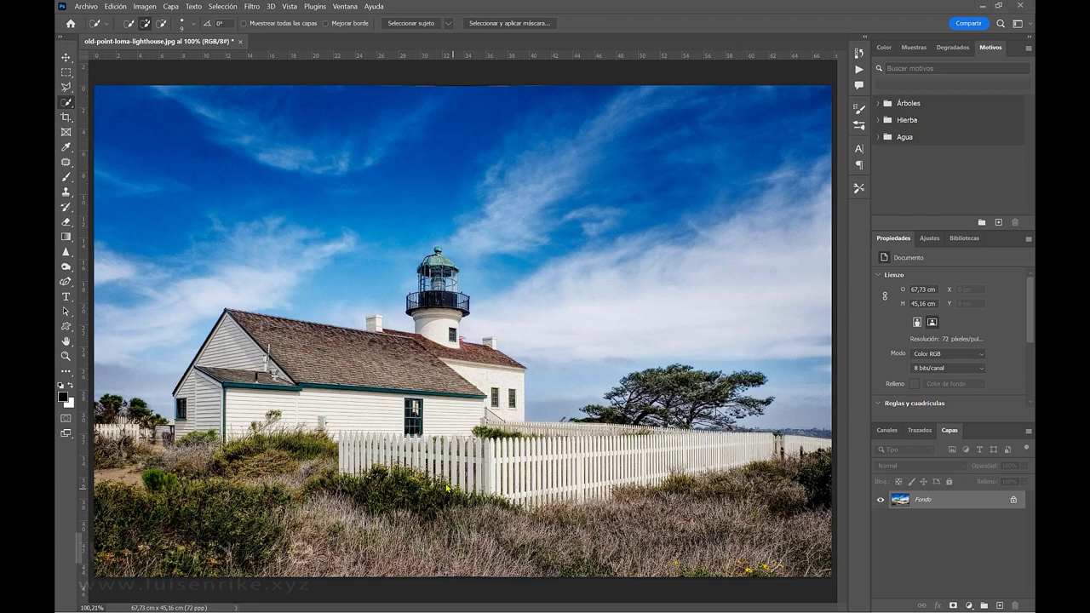
# Step: Add the text FARO over the sky and move it beside the lighthouse tower so it overlaps the house roof
pyautogui.click(65, 296)
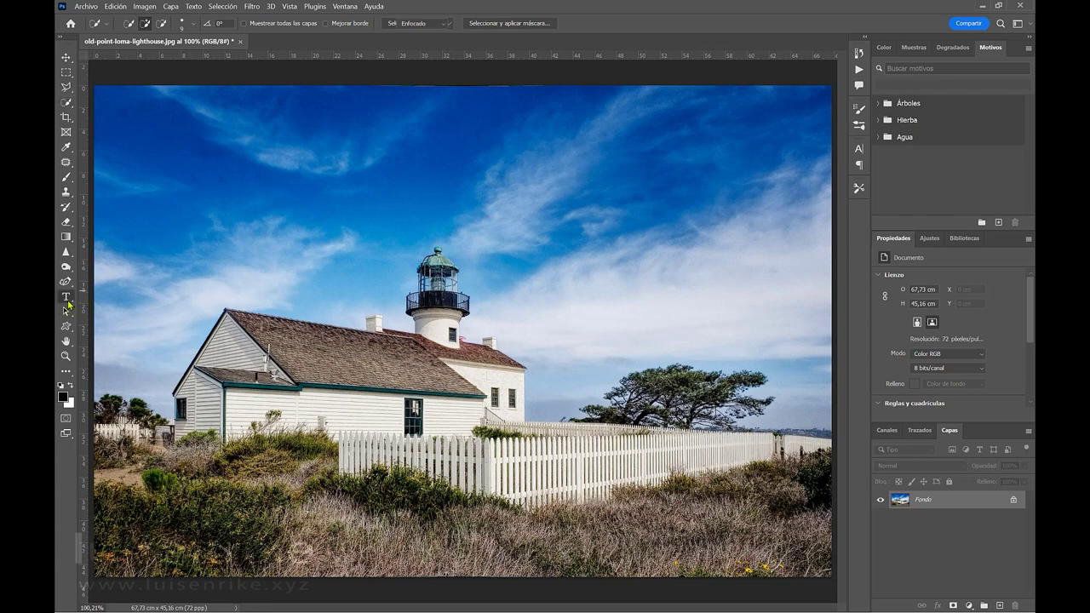
pyautogui.click(229, 247)
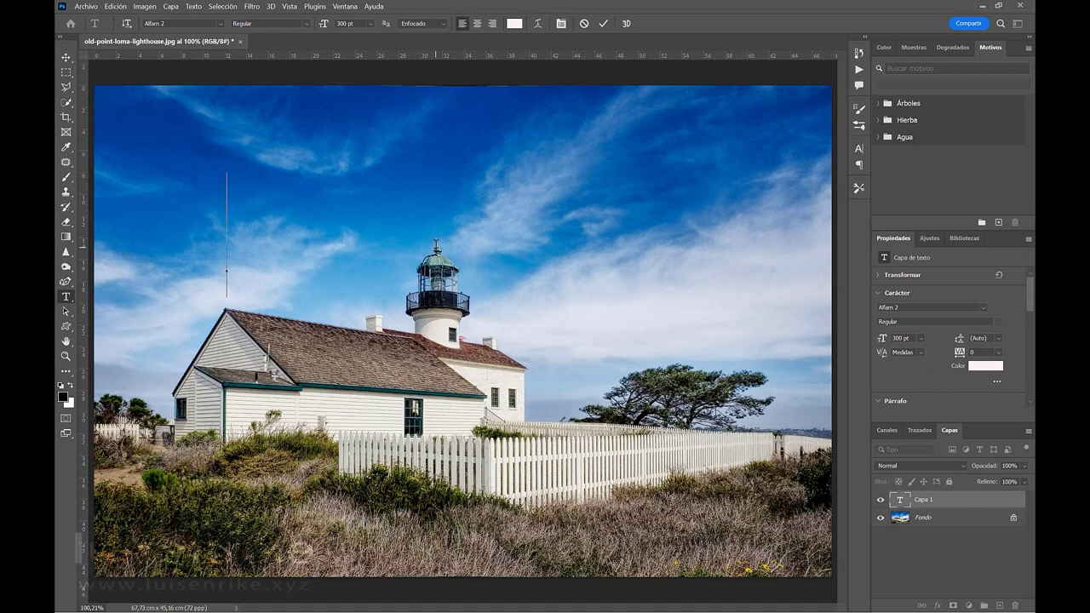
pyautogui.write('f')
pyautogui.press('BackSpace')
pyautogui.write('FARO')
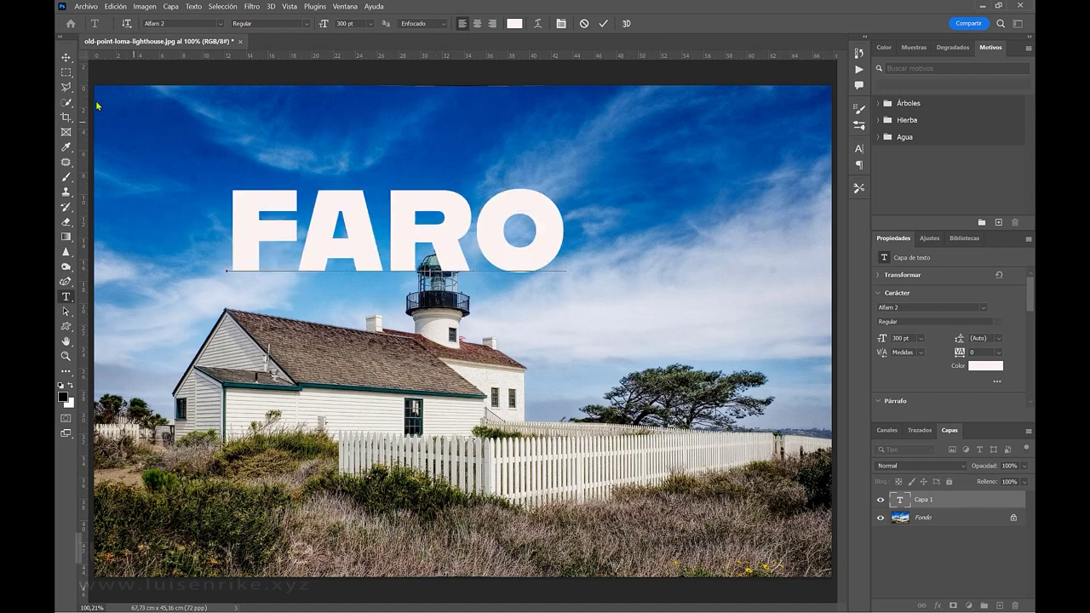
pyautogui.click(64, 59)
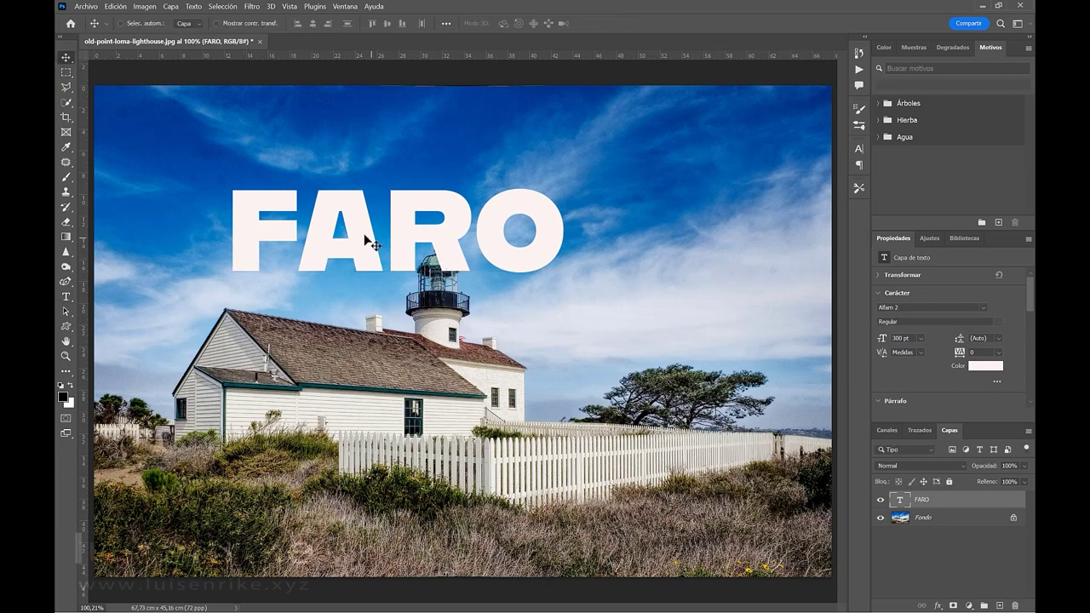
pyautogui.moveTo(361, 236); pyautogui.dragTo(228, 318)
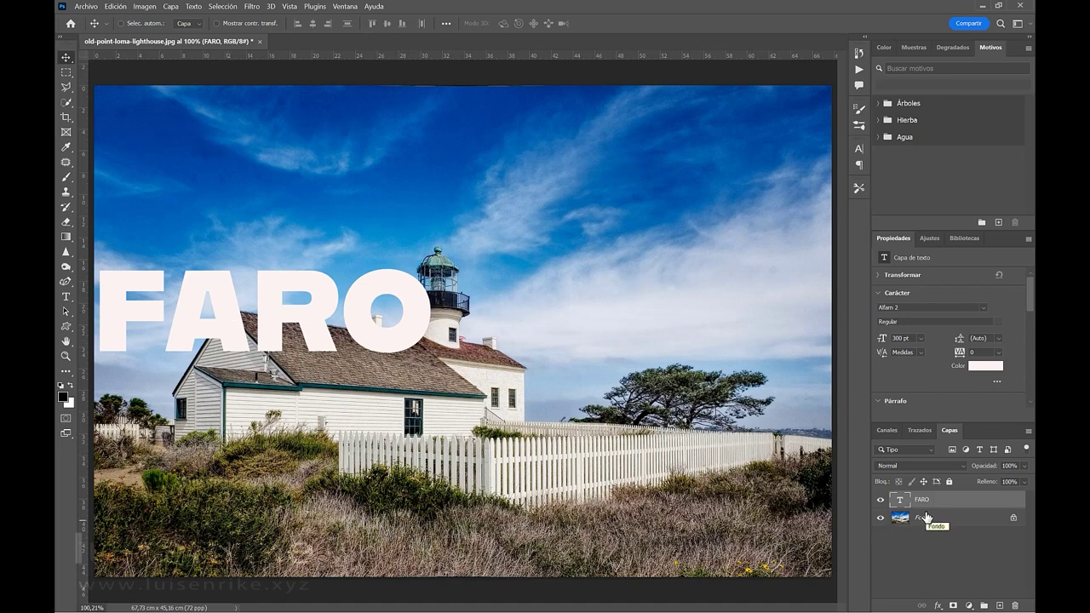
# Step: Load the saved cielo selection and apply it as a layer mask to the FARO text layer
pyautogui.click(229, 7)
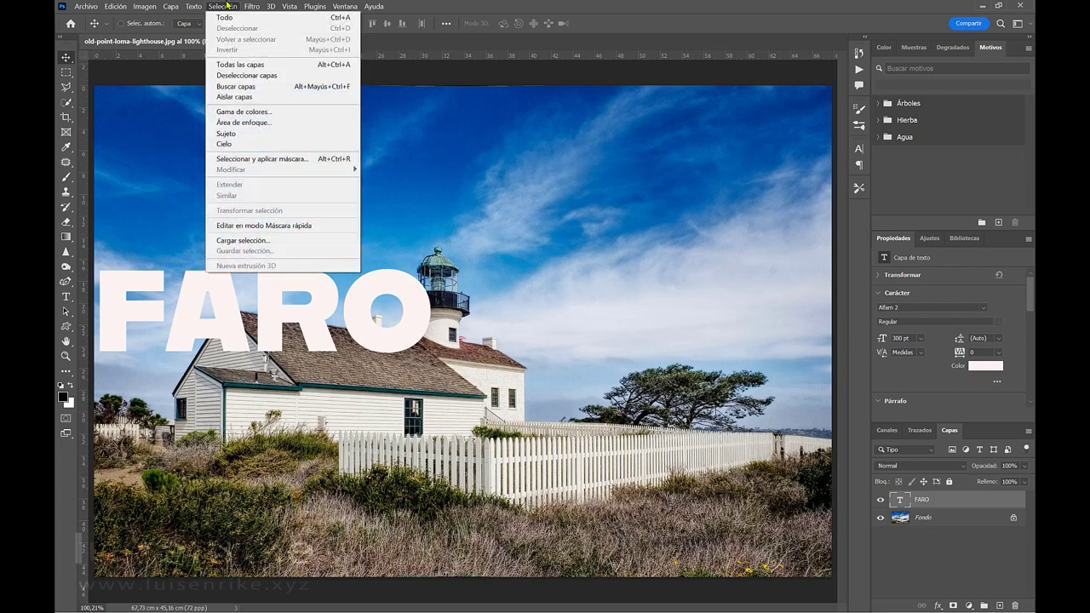
pyautogui.click(235, 242)
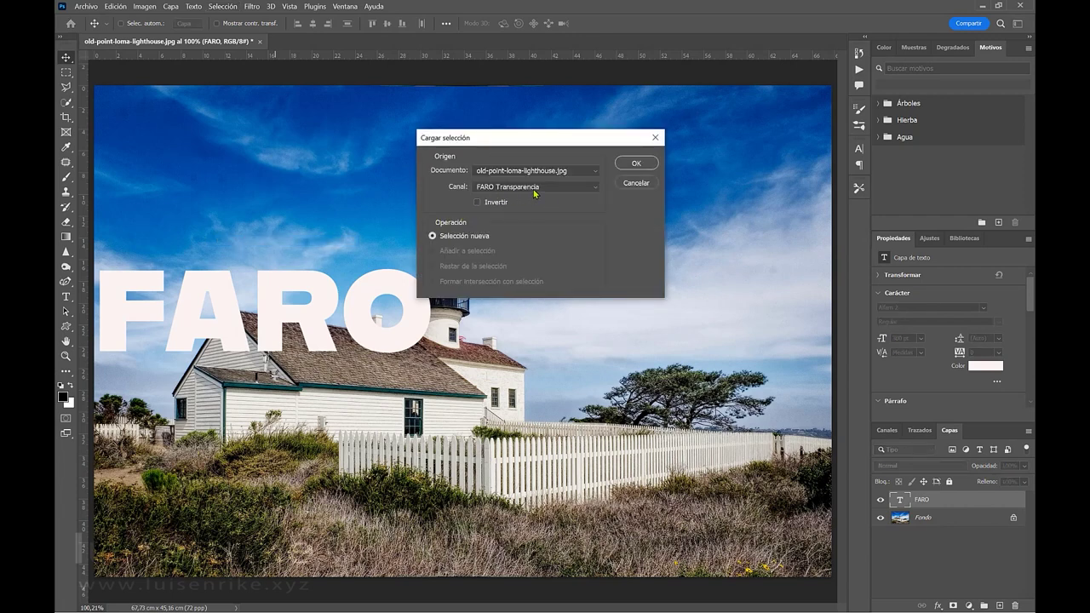
pyautogui.click(534, 191)
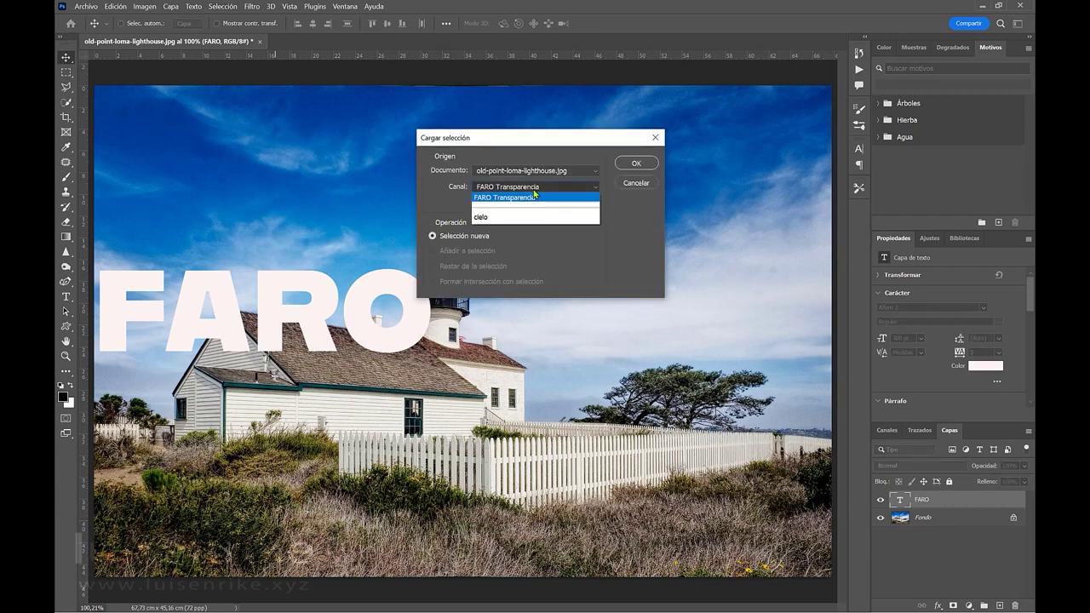
pyautogui.click(487, 220)
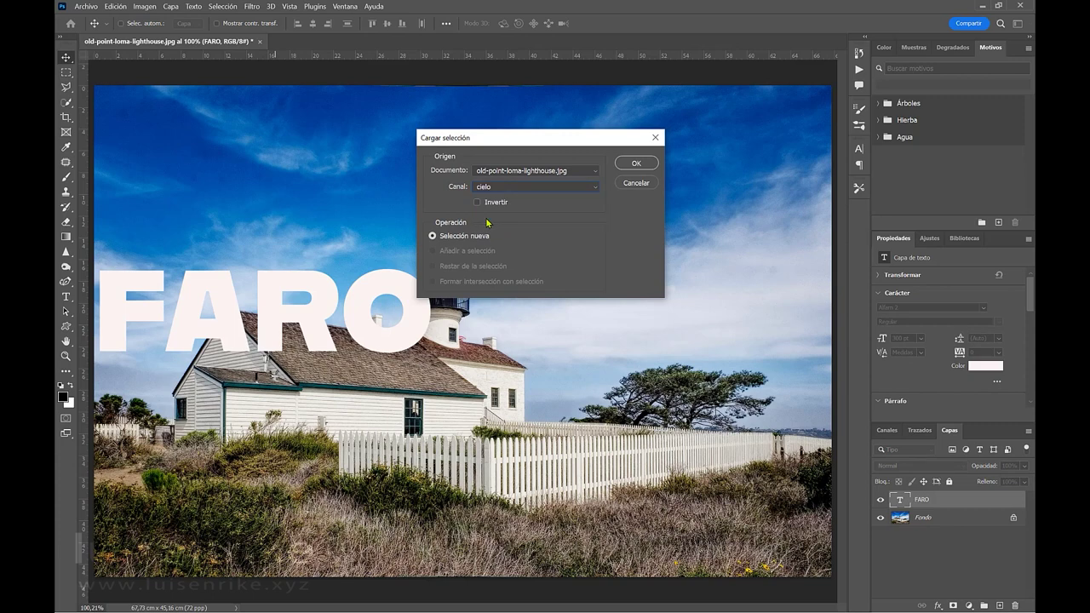
pyautogui.click(630, 164)
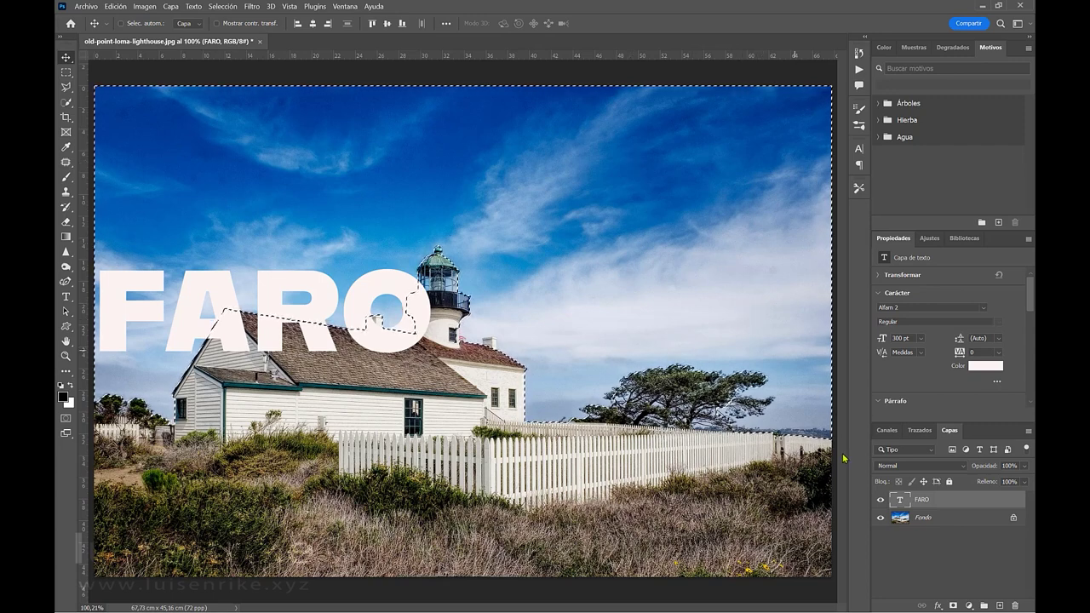
pyautogui.click(952, 606)
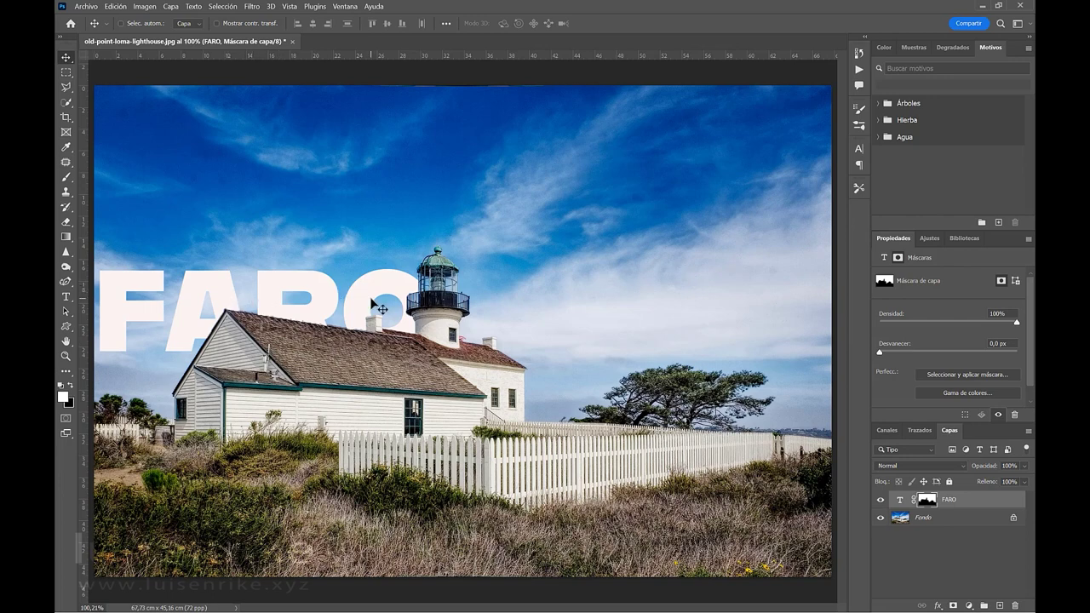
# Step: Try moving the FARO text slightly upward with its layer mask still linked, and nudge it back down
pyautogui.click(902, 506)
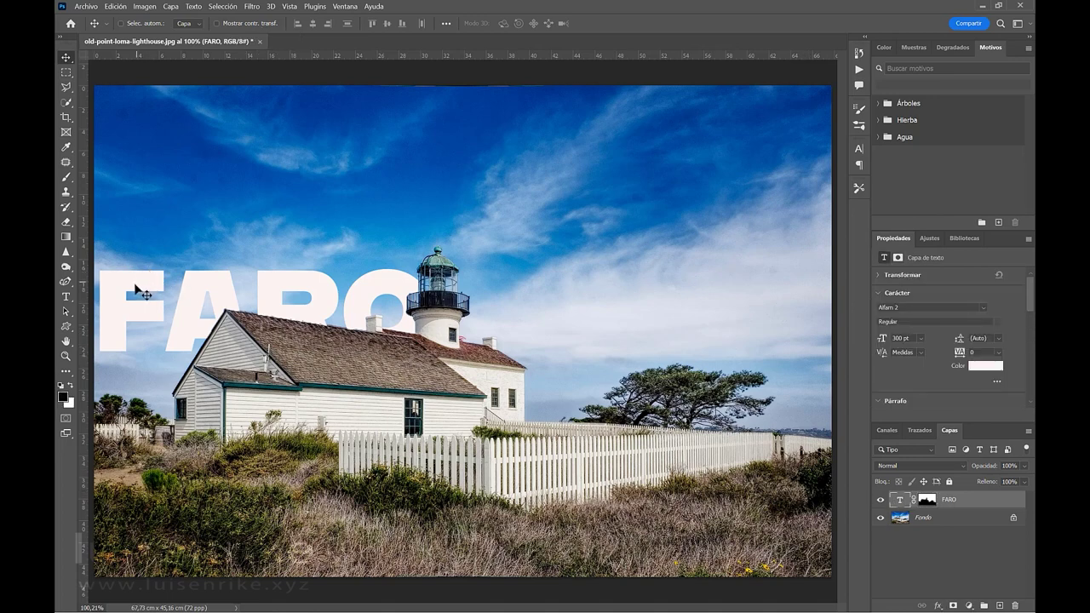
pyautogui.moveTo(139, 289); pyautogui.dragTo(134, 276)
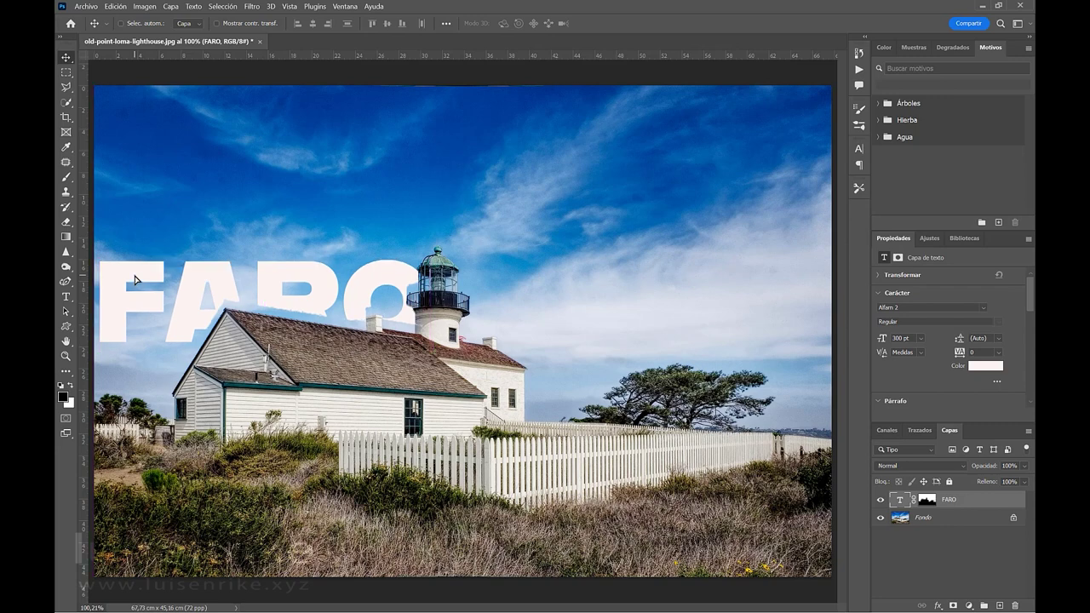
pyautogui.press('Down')
pyautogui.press('Down')
pyautogui.press('Down')
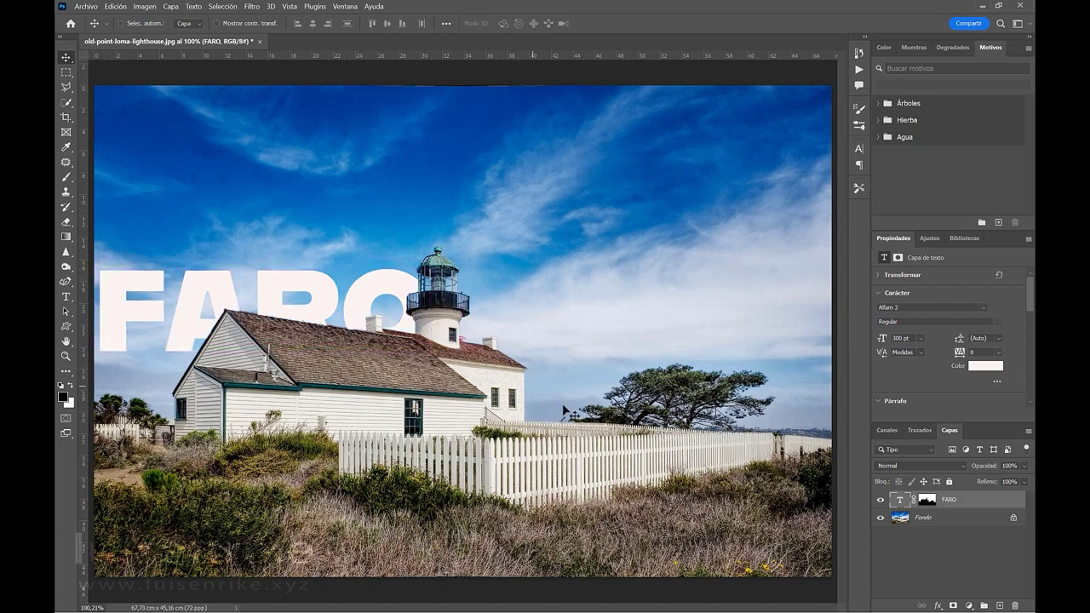
# Step: Unlink the layer mask from the FARO text, shift the text slightly down and toward the image's left edge, and relink the mask
pyautogui.click(913, 501)
pyautogui.moveTo(142, 316)
pyautogui.mouseDown()
pyautogui.moveTo(145, 299)
pyautogui.moveTo(143, 334)
pyautogui.moveTo(143, 319)
pyautogui.moveTo(128, 321)
pyautogui.mouseUp()
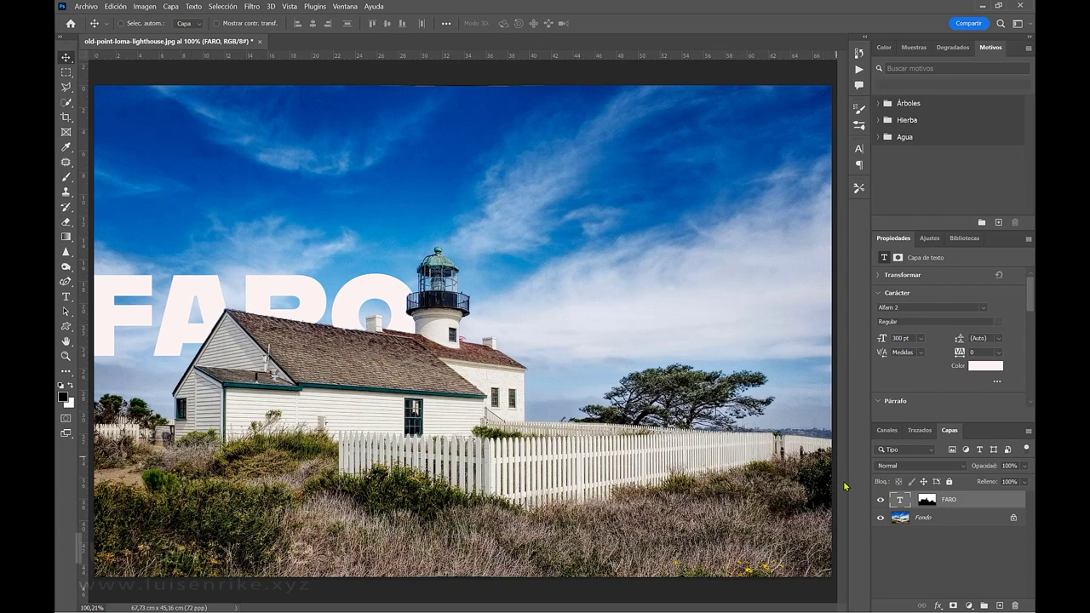
pyautogui.click(914, 502)
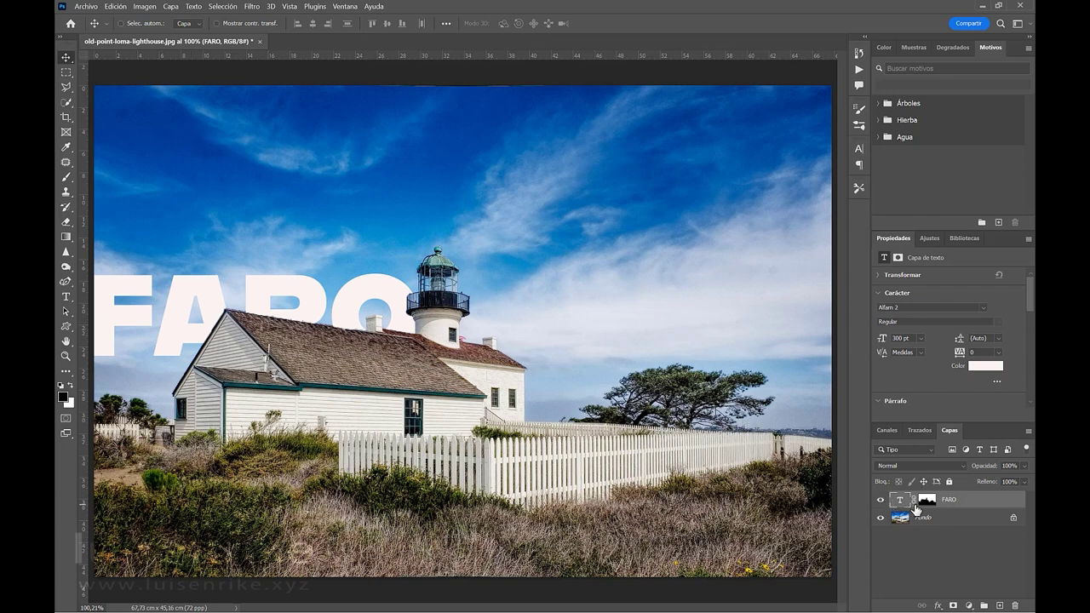